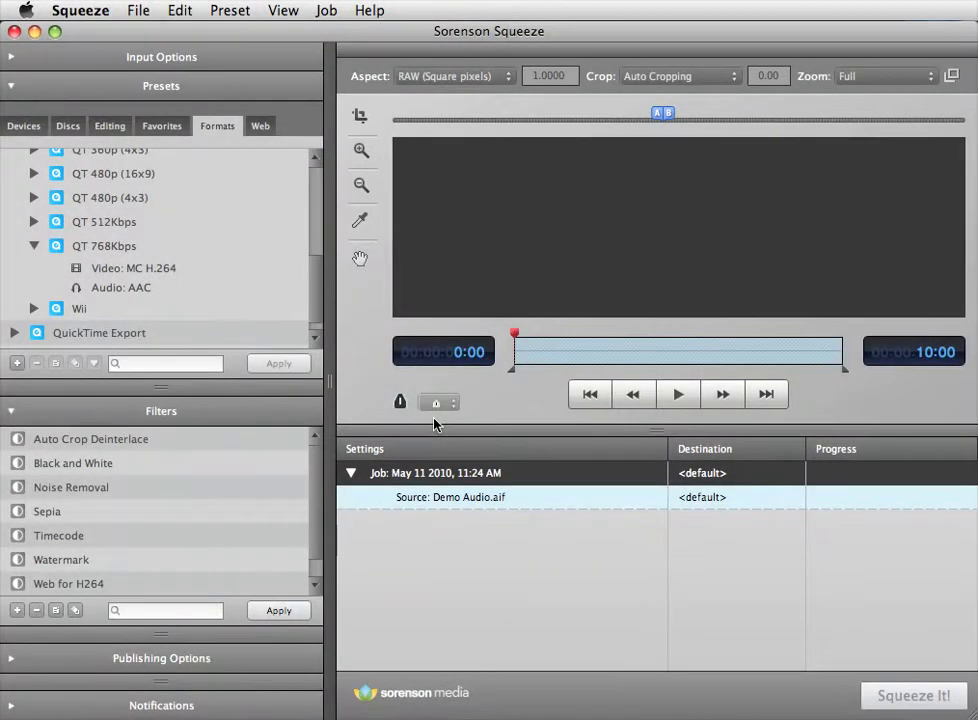
Step: Create a new filter using the SoundSoap SM plug-in with its Audio Preview waveform shown
left_click(17, 610)
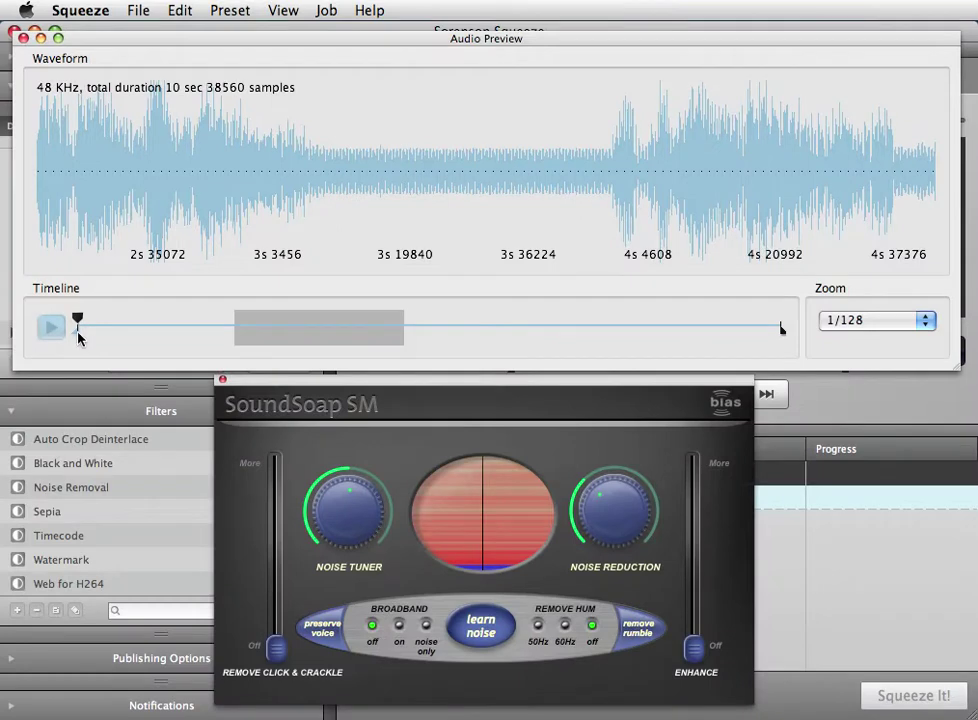
Step: Select the quiet stretch from about 3.14 to 3.46 seconds and learn its noise profile
left_click_drag(79, 338, 293, 338)
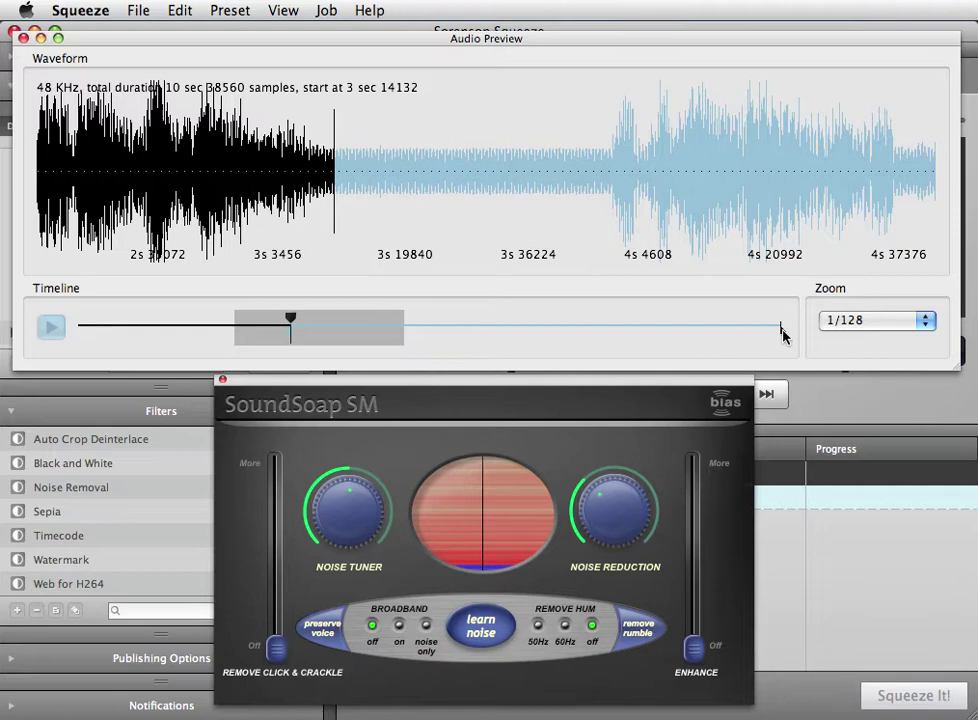
mouse_move(405, 343)
left_mouse_down()
mouse_move(373, 330)
mouse_move(339, 337)
left_mouse_up()
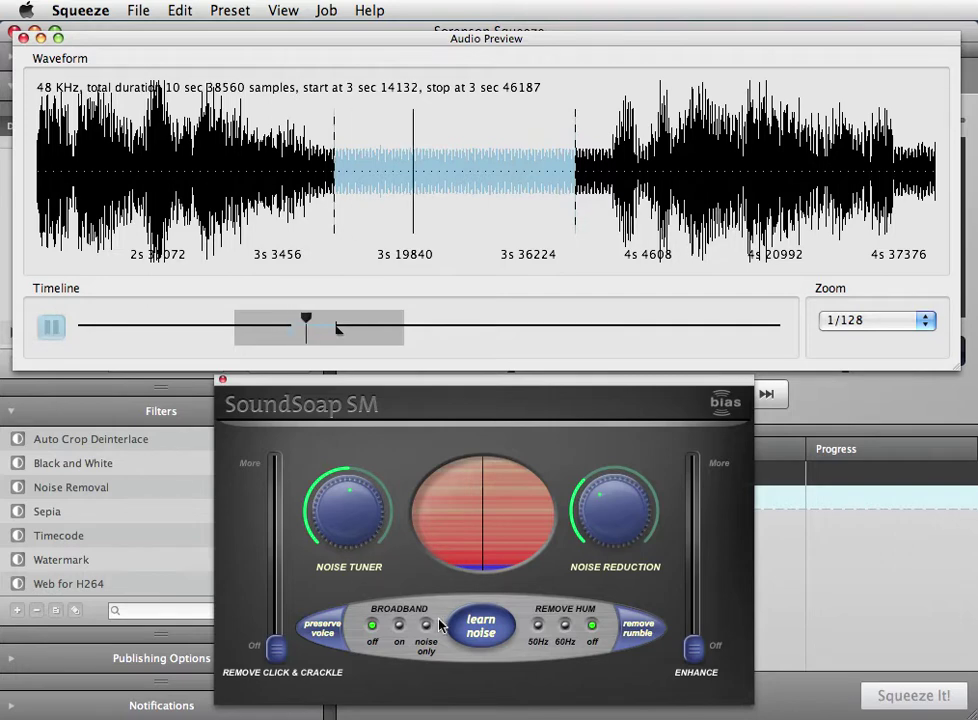
left_click(483, 630)
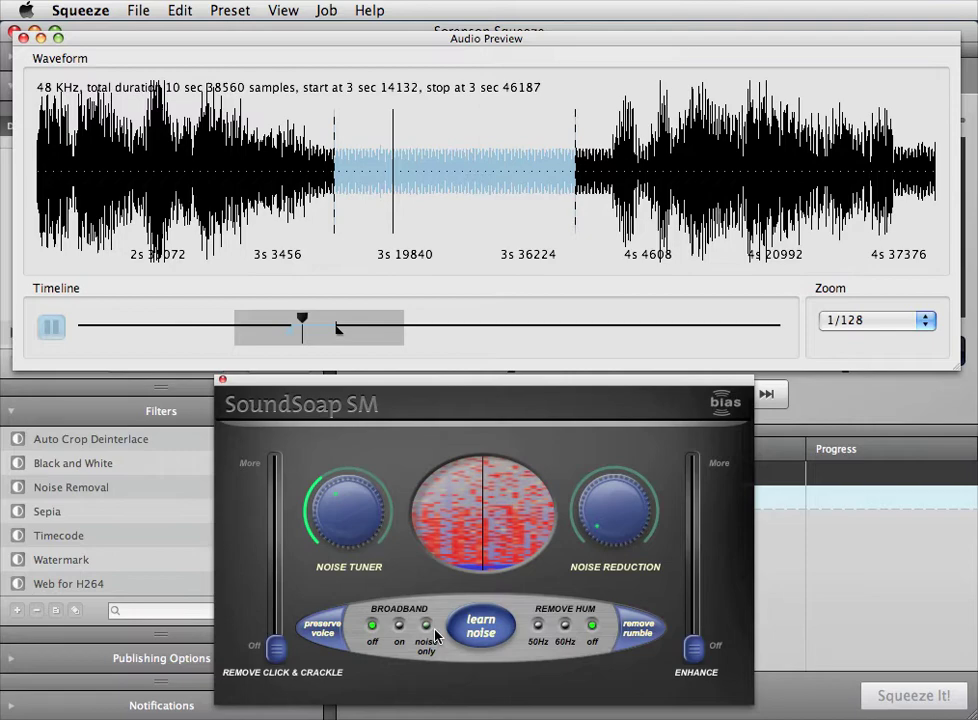
Step: Audition noise only, raise Noise Tuner, then switch Broadband on and raise Noise Reduction
left_click(427, 627)
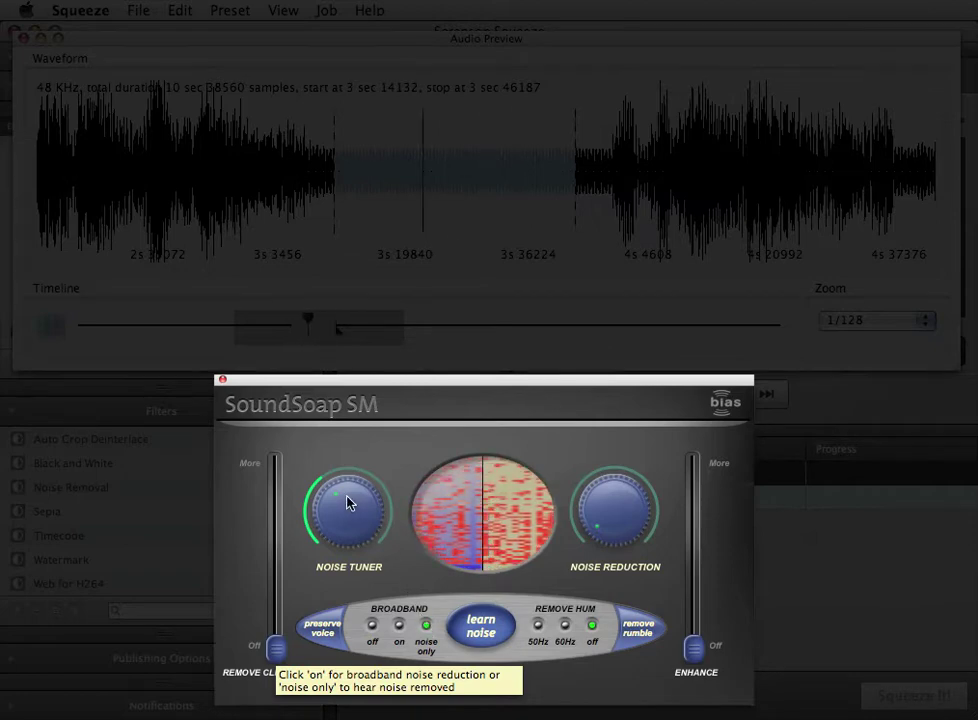
mouse_move(347, 503)
left_mouse_down()
mouse_move(360, 524)
mouse_move(351, 498)
mouse_move(338, 528)
mouse_move(343, 509)
left_mouse_up()
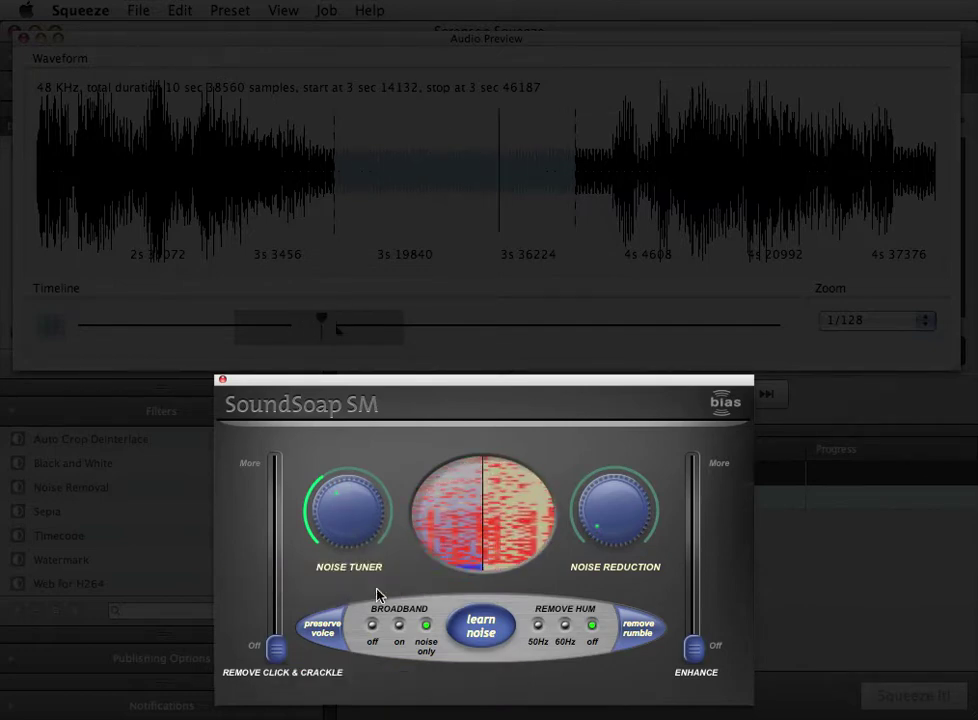
left_click(399, 625)
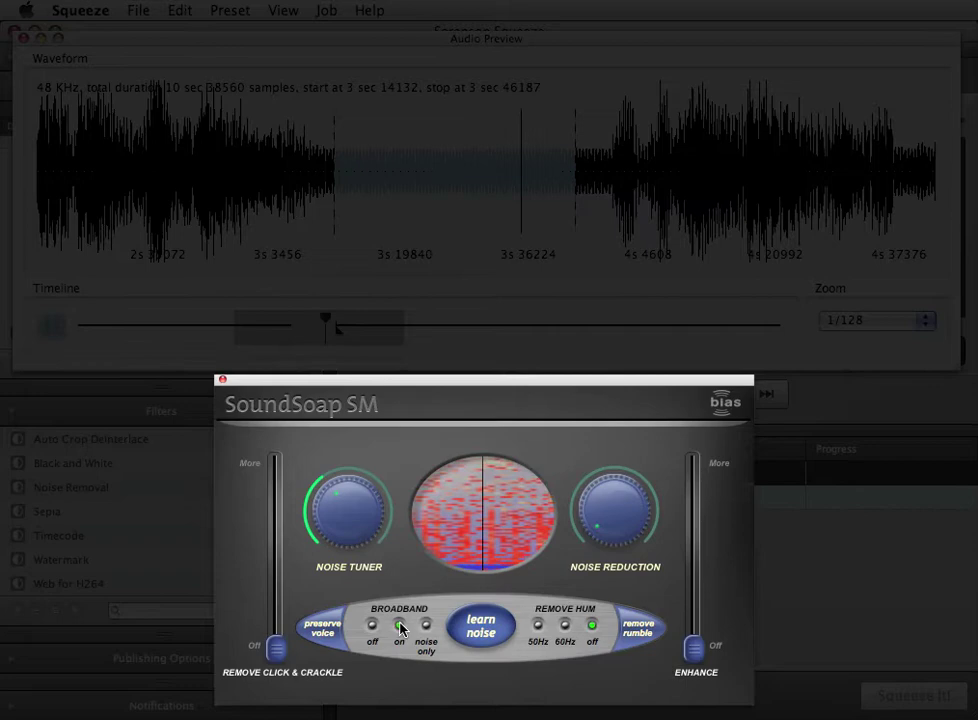
left_click_drag(596, 526, 631, 523)
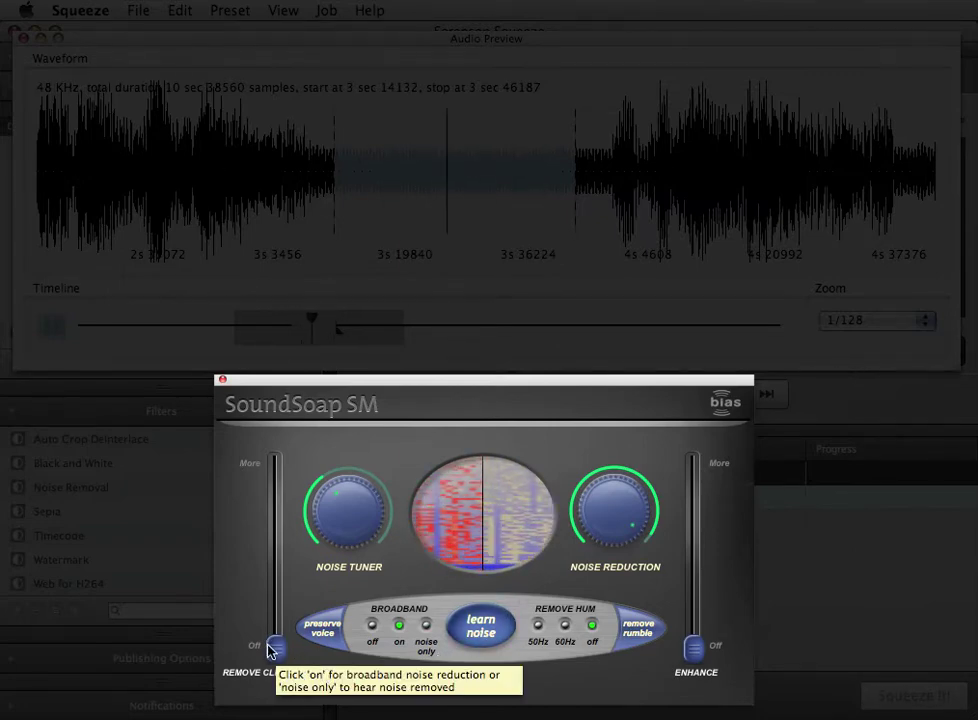
Step: Raise Remove Click & Crackle and turn on Preserve Voice and Remove Rumble
left_click_drag(268, 648, 268, 495)
left_click(328, 640)
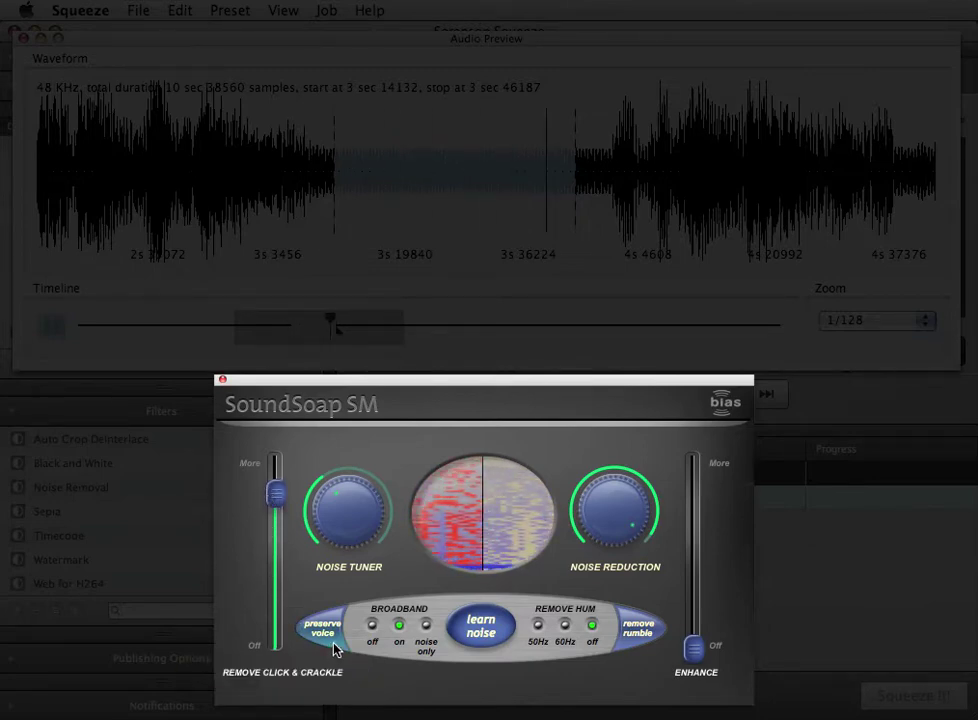
left_click(334, 648)
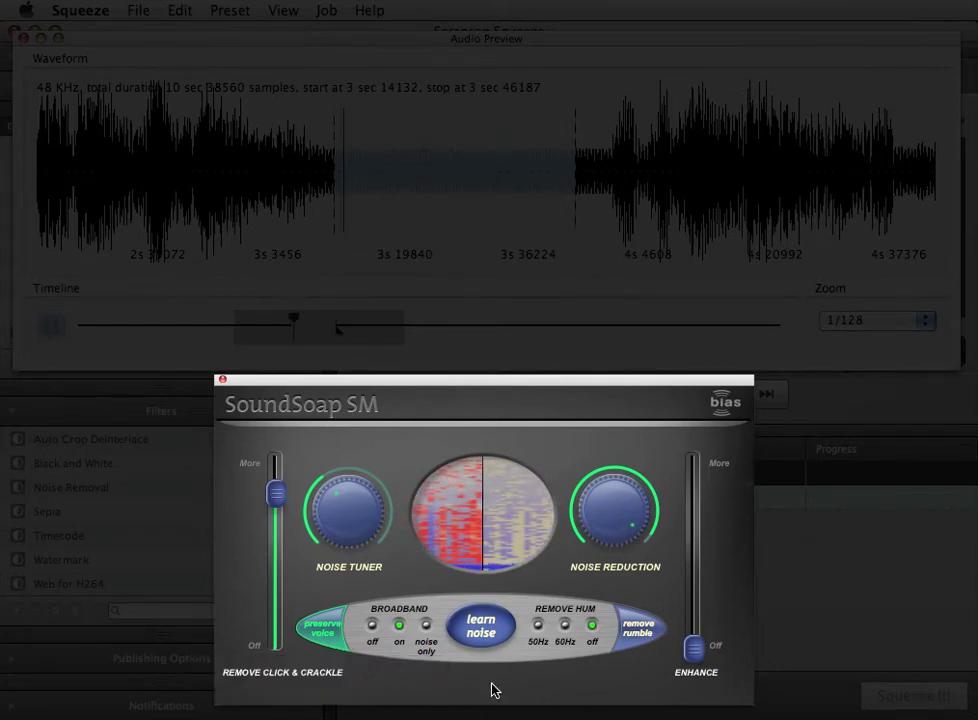
left_click(628, 650)
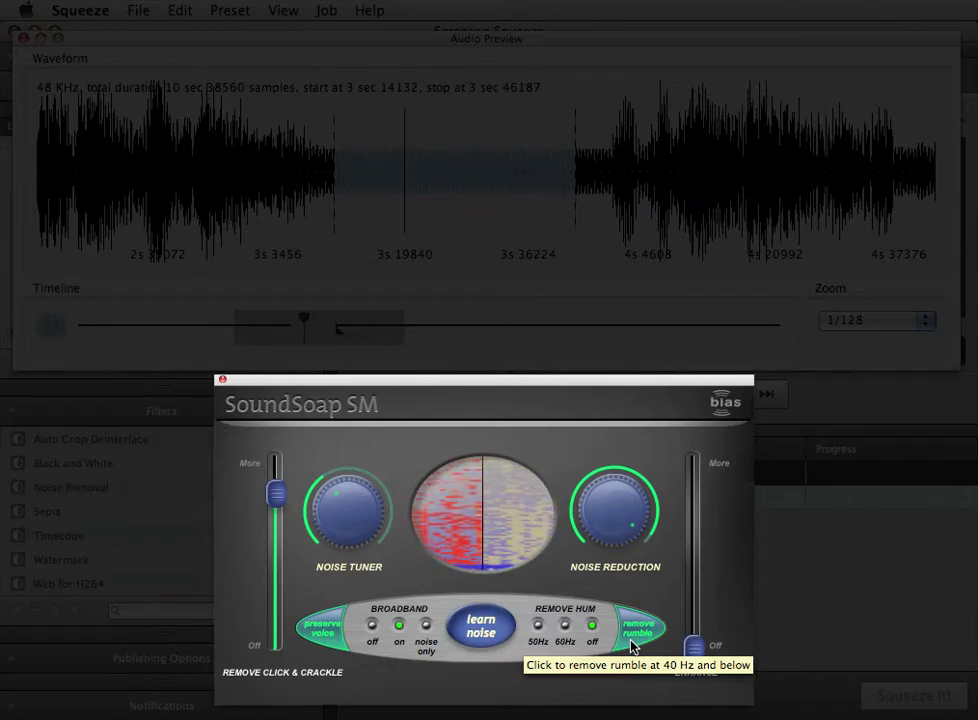
Step: Set Remove Hum to 60Hz and bring the Enhance slider to about halfway
left_click(540, 628)
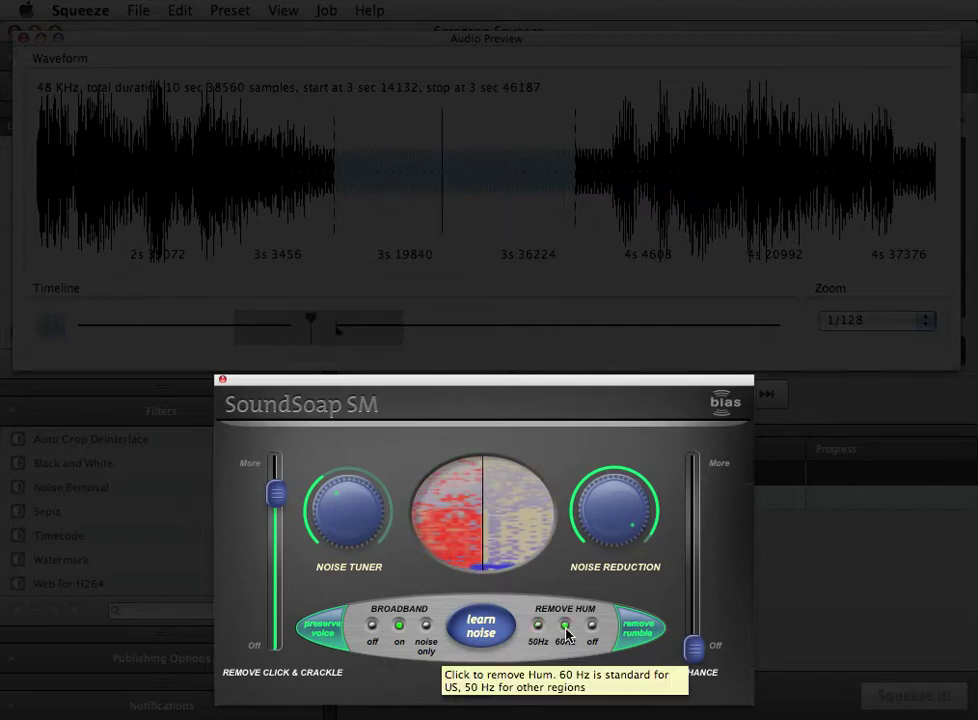
left_click(538, 626)
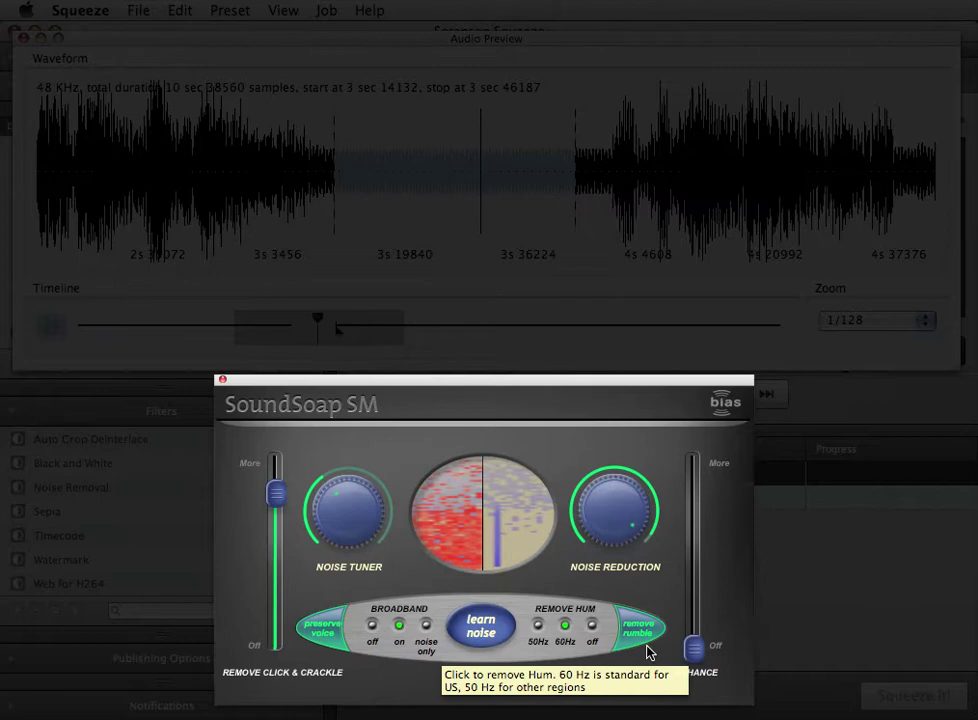
left_click_drag(693, 648, 697, 512)
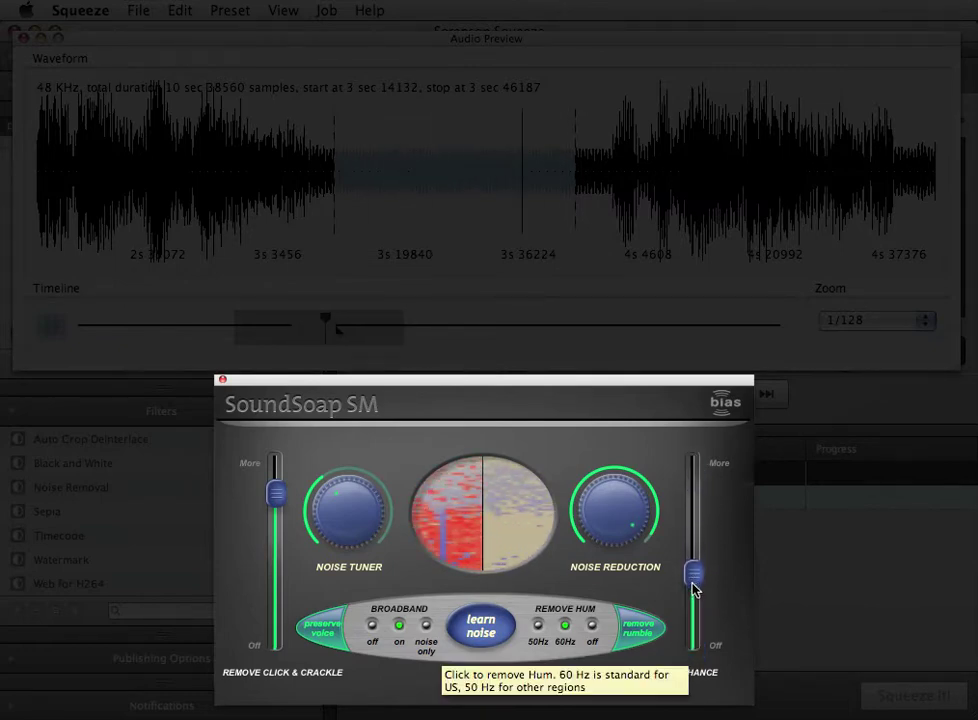
left_click_drag(695, 590, 693, 598)
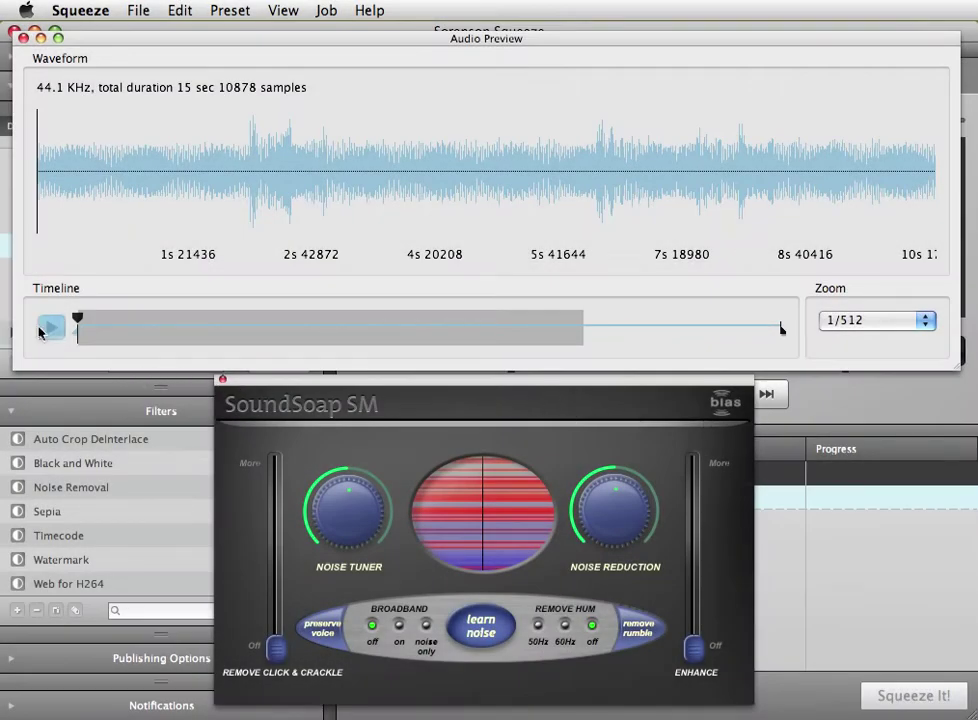
Step: While previewing the 15-second clip, enable 60Hz hum removal, near-maximum click and crackle removal, and rumble removal
left_click(41, 330)
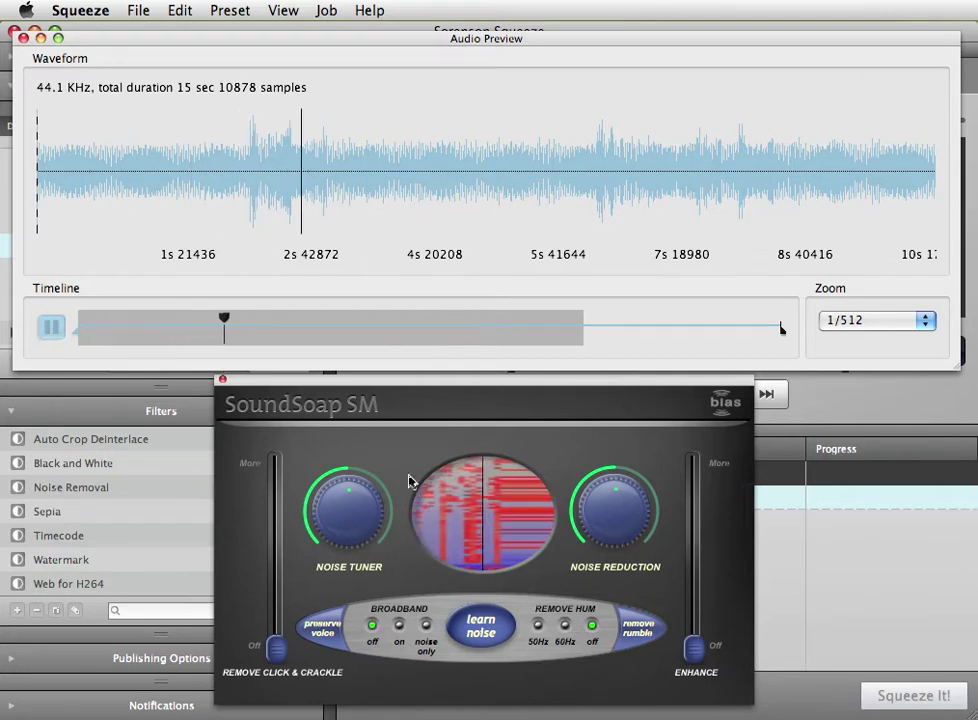
left_click(565, 626)
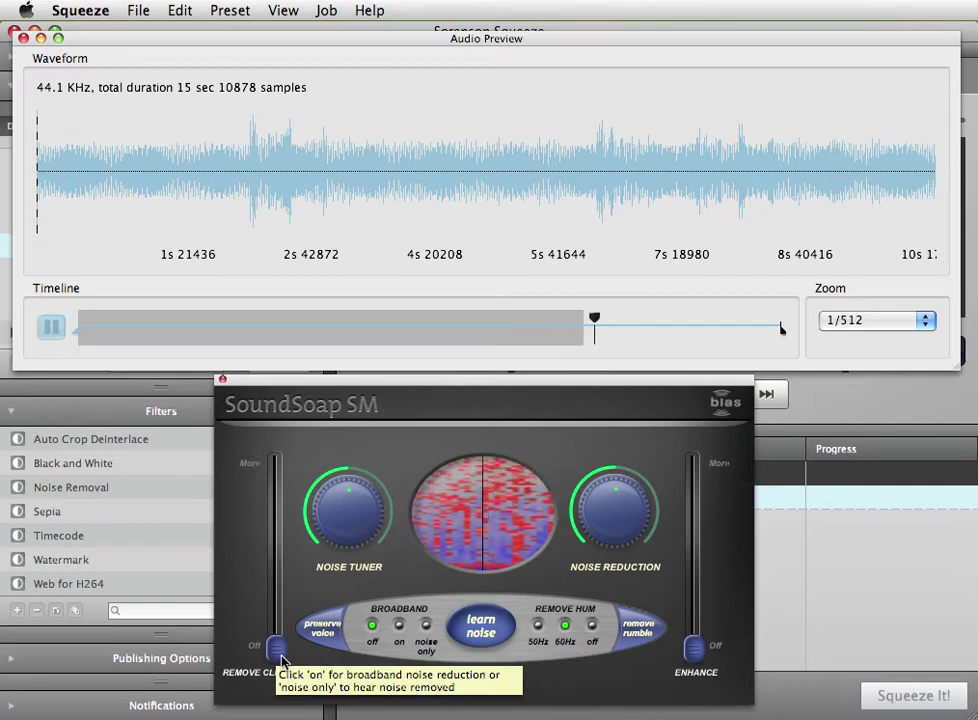
left_click_drag(282, 657, 273, 480)
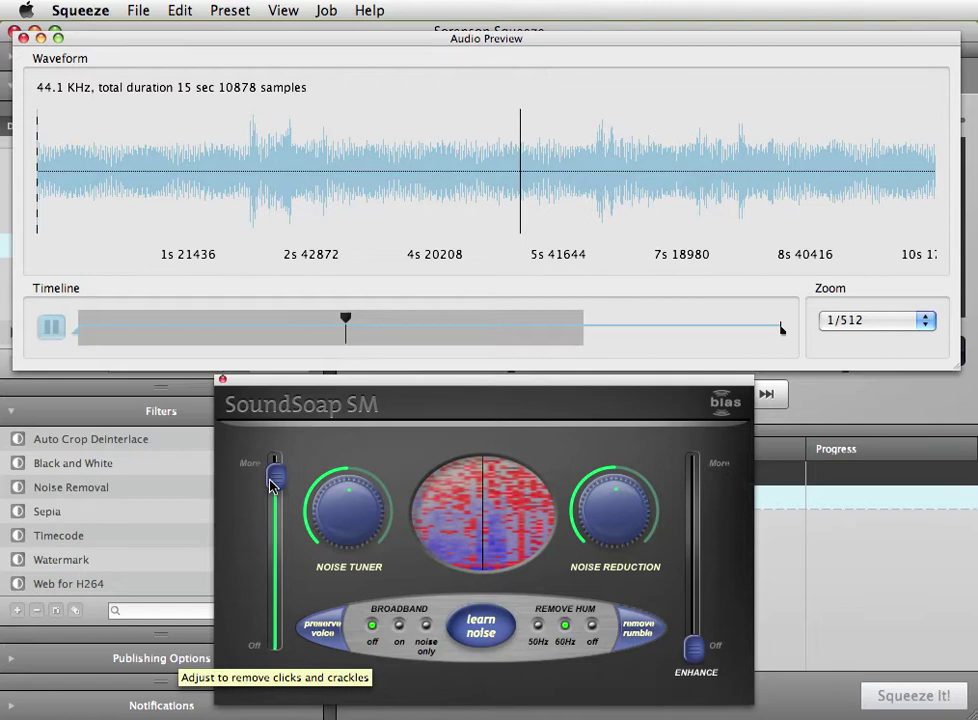
left_click(623, 643)
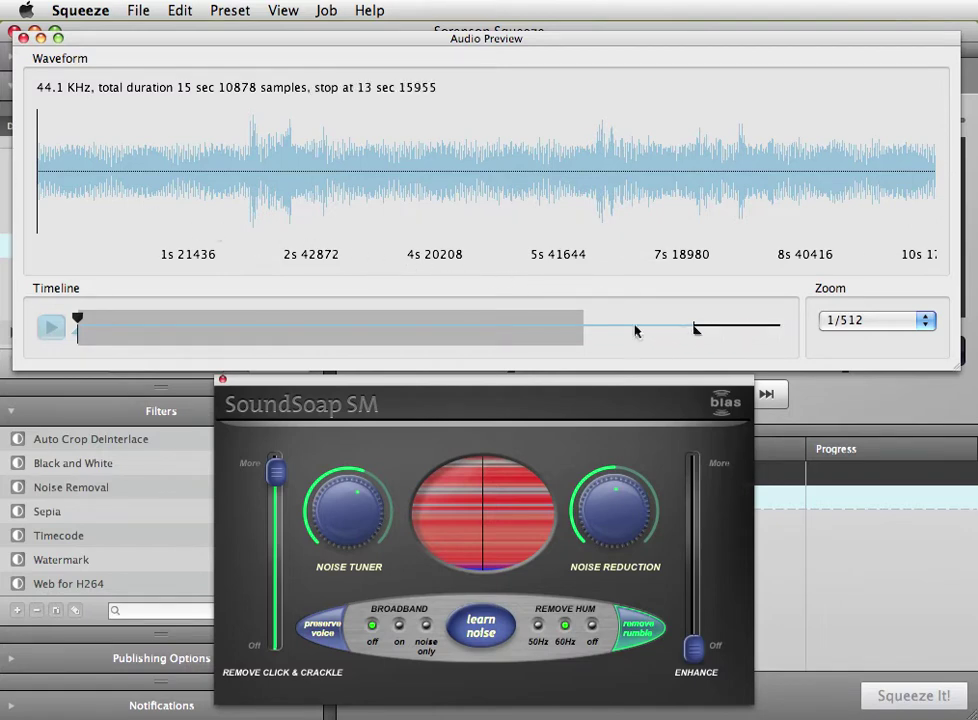
Step: Set the stop marker at about 2.12 seconds and learn noise from that opening section
left_click_drag(636, 330, 185, 337)
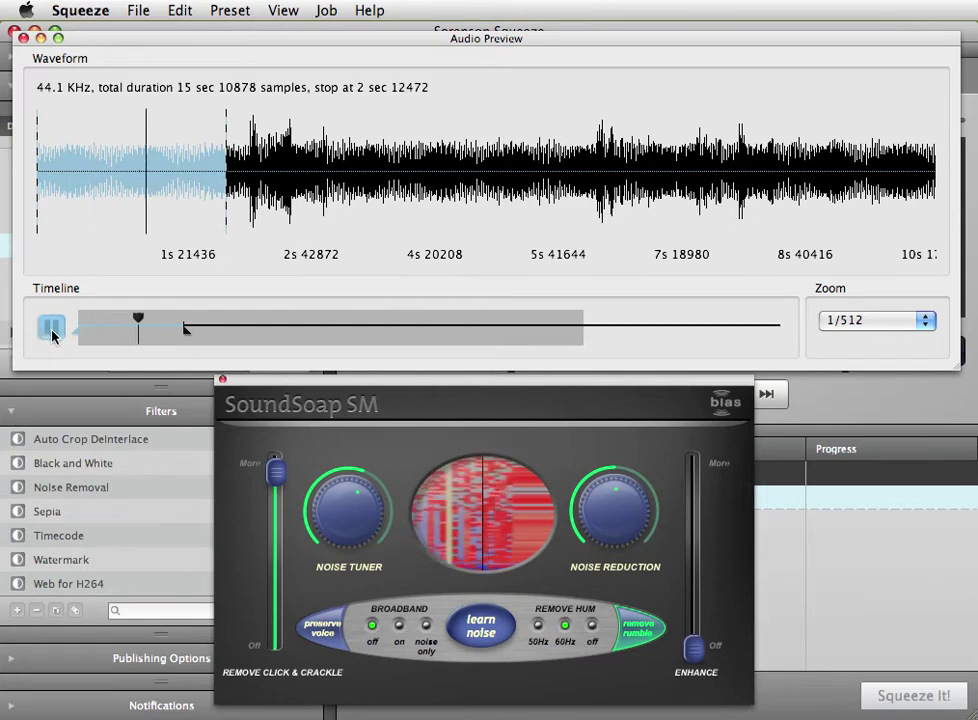
left_click(52, 335)
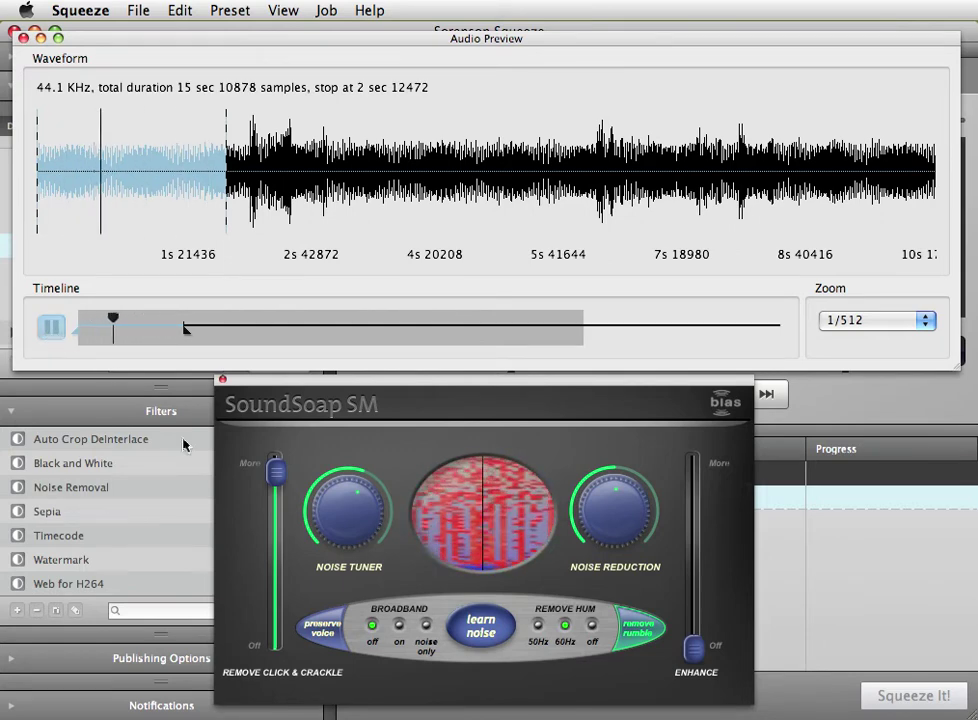
left_click(500, 636)
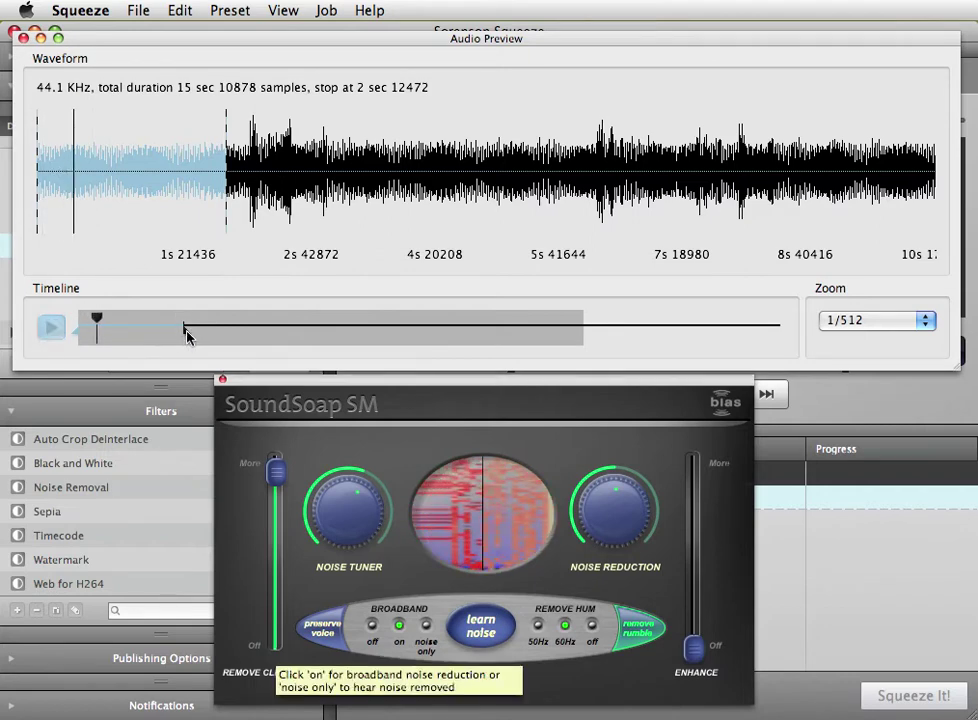
Step: Extend the selection to the clip's end, set Broadband on, enable Preserve Voice, and raise Enhance
left_click_drag(187, 336, 664, 328)
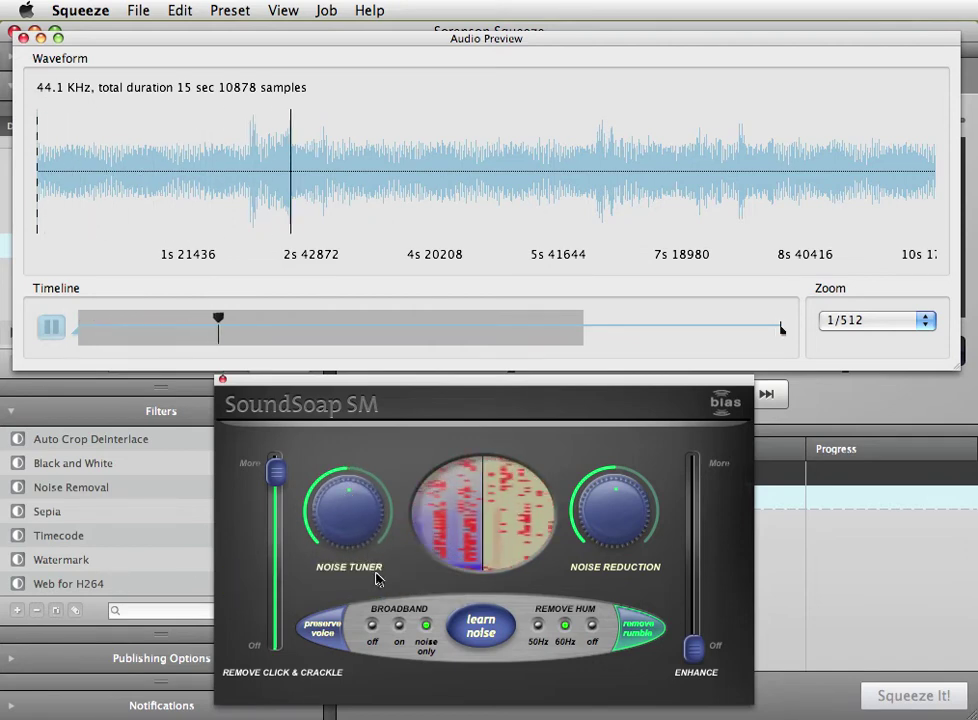
left_click(400, 626)
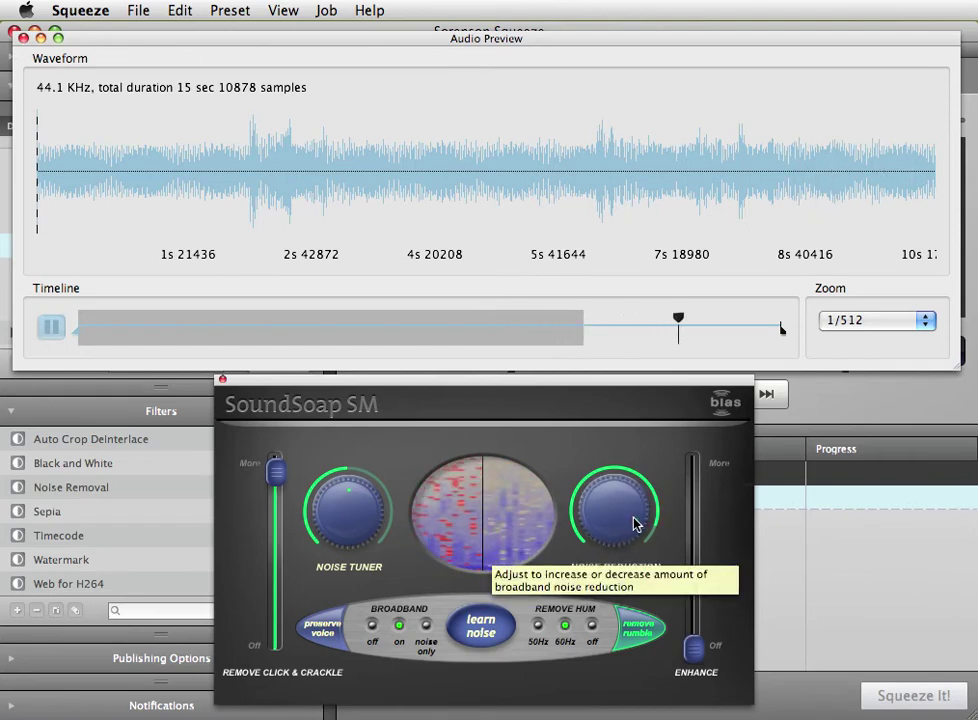
left_click(338, 648)
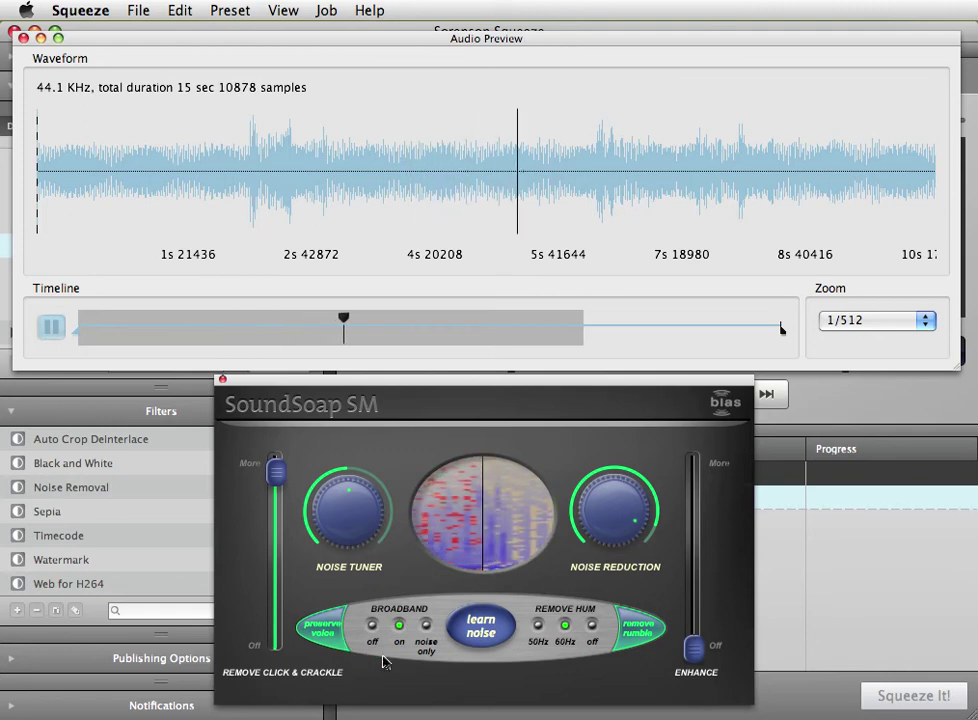
left_click_drag(693, 657, 694, 565)
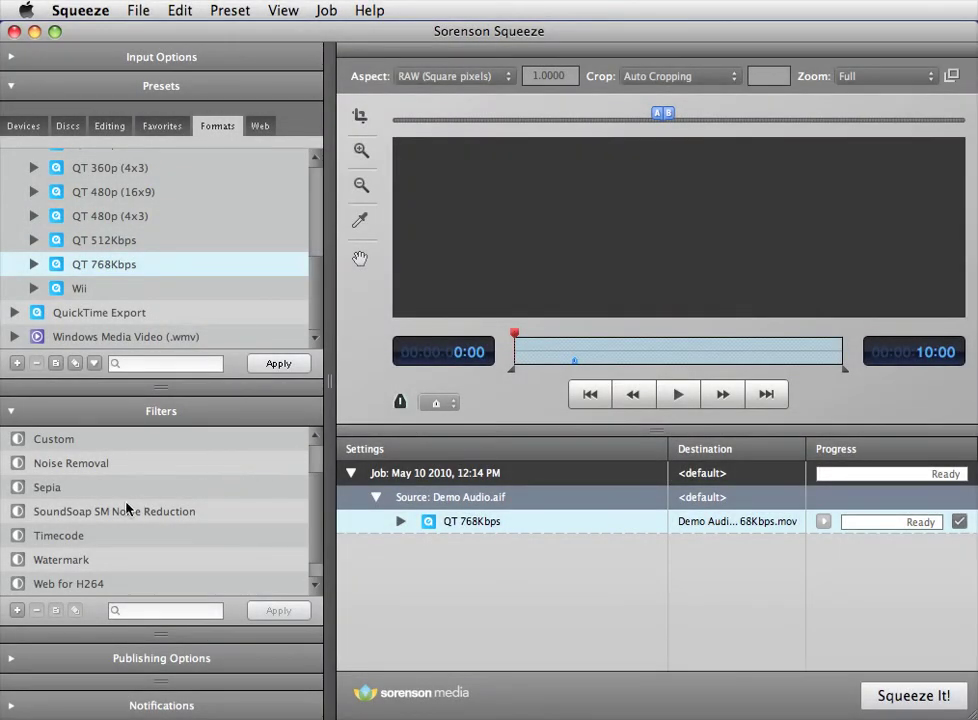
Step: Add SoundSoap SM Noise Reduction as a global filter on the job and begin QT 768Kbps encoding
left_click(57, 514)
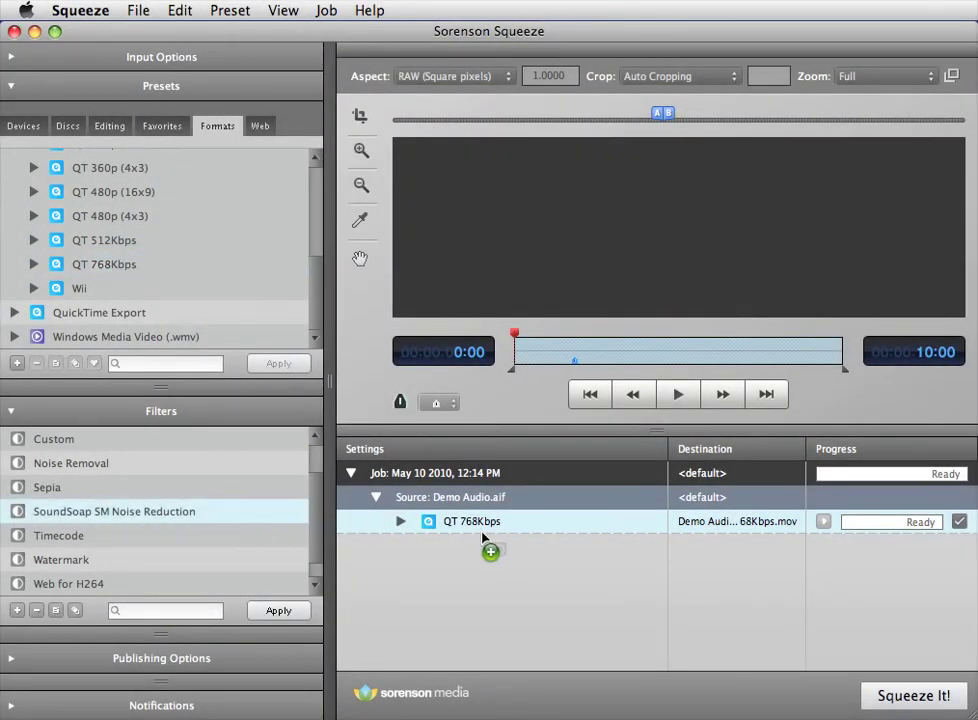
left_click_drag(483, 538, 491, 543)
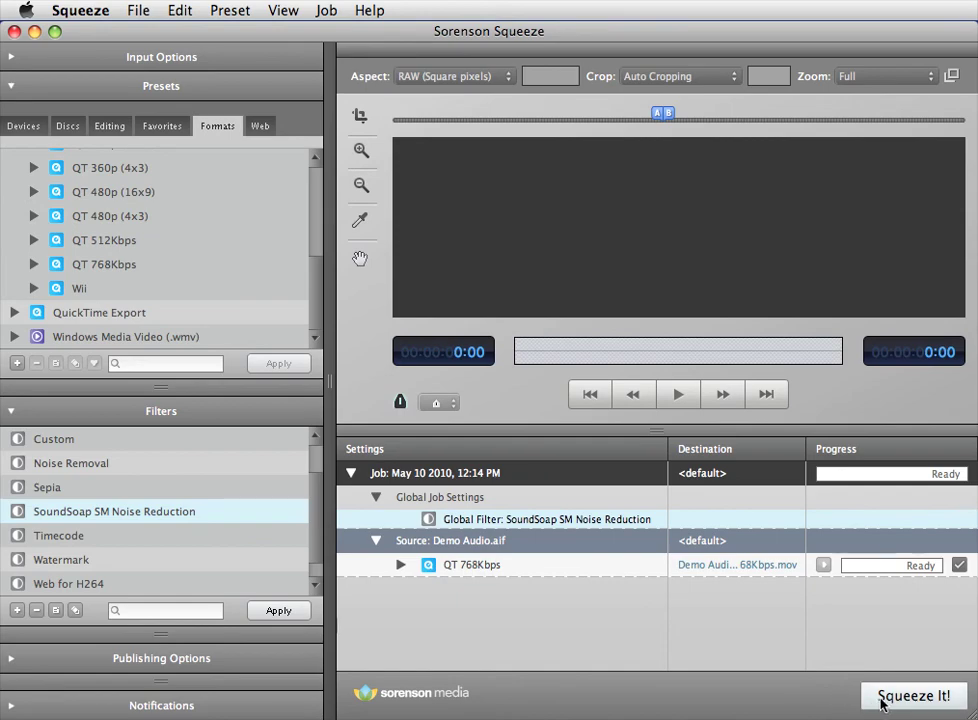
left_click(884, 698)
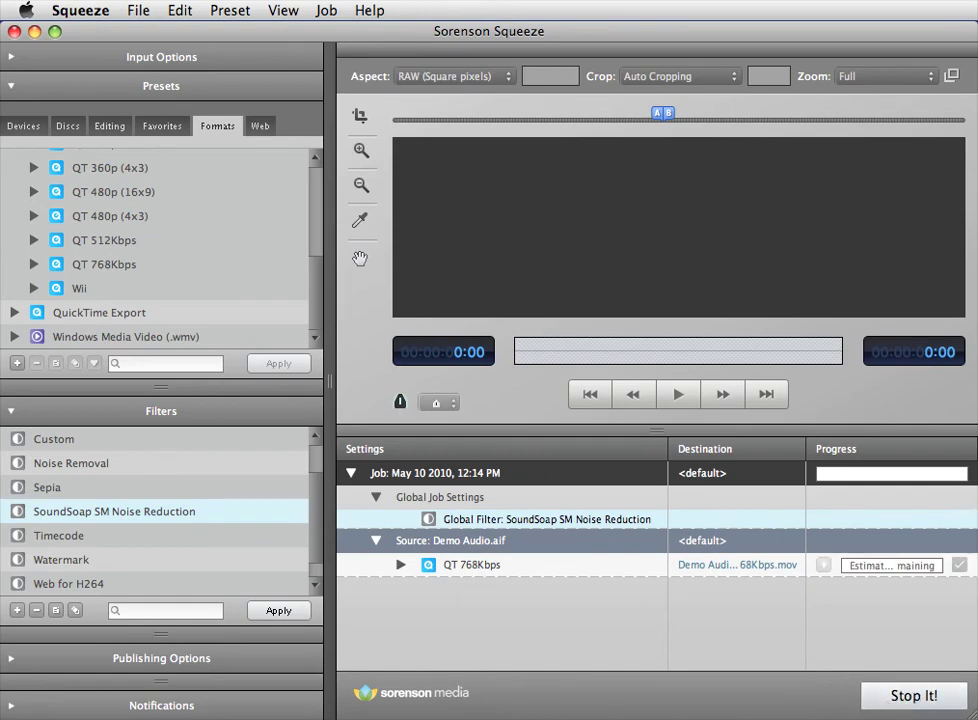